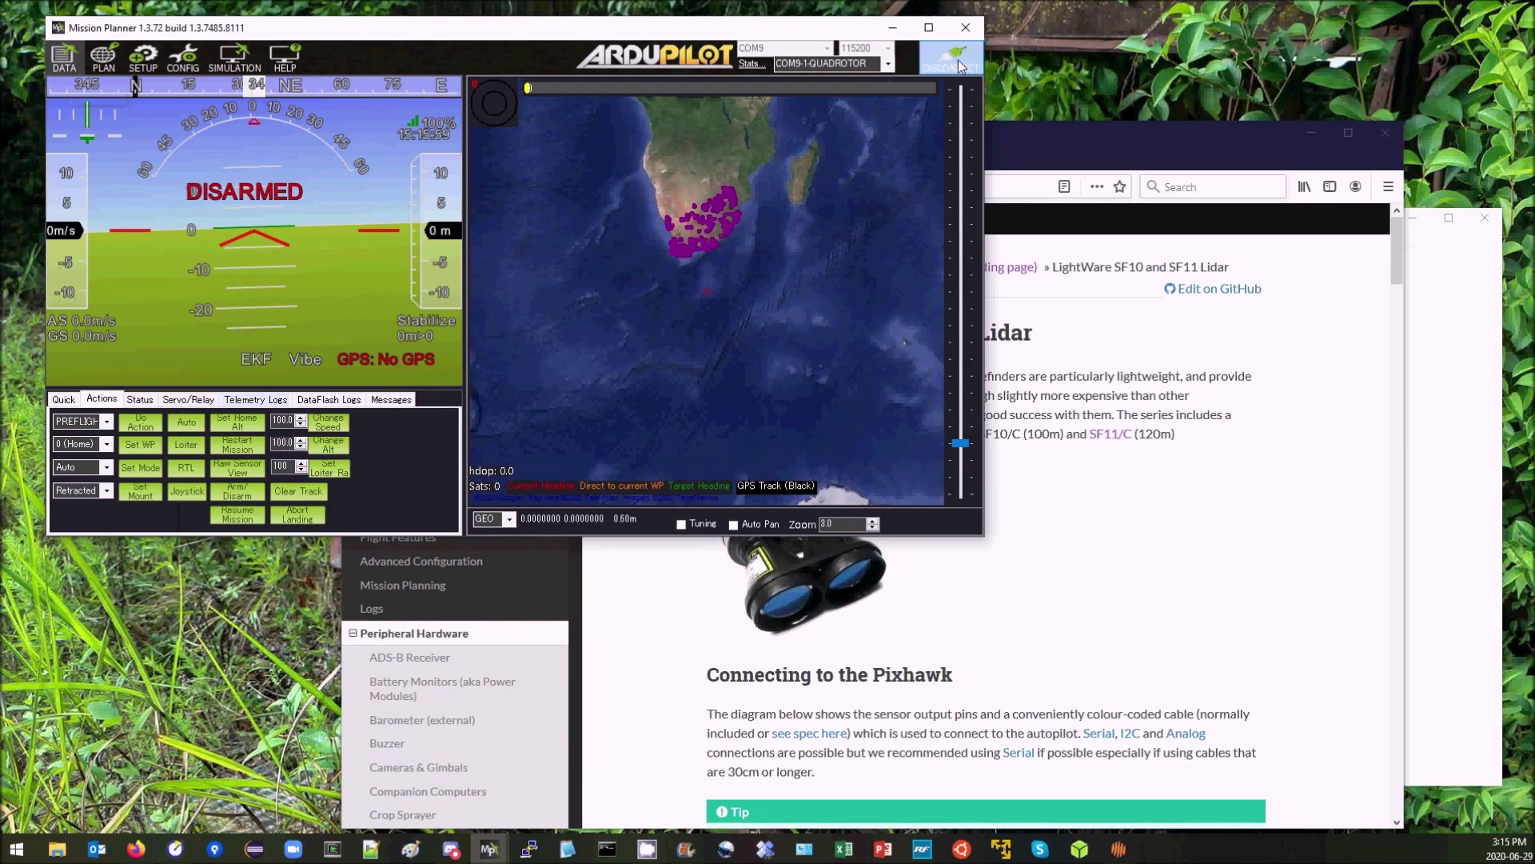
- Filter Mission Planner's full parameter tree to SERIAL1_ and widen the parameter name column
left_click(177, 61)
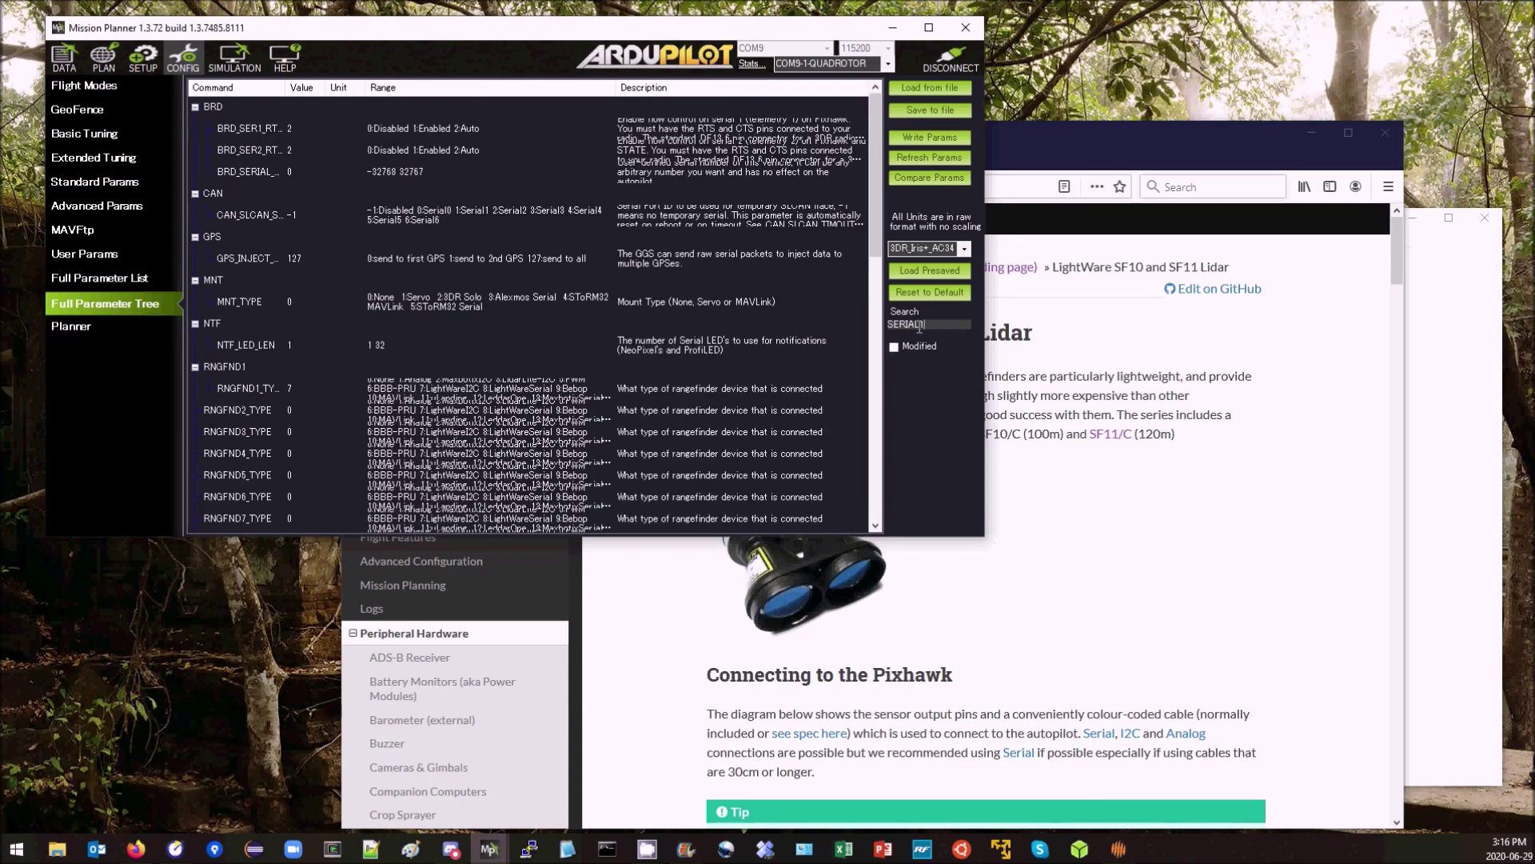
type("1_")
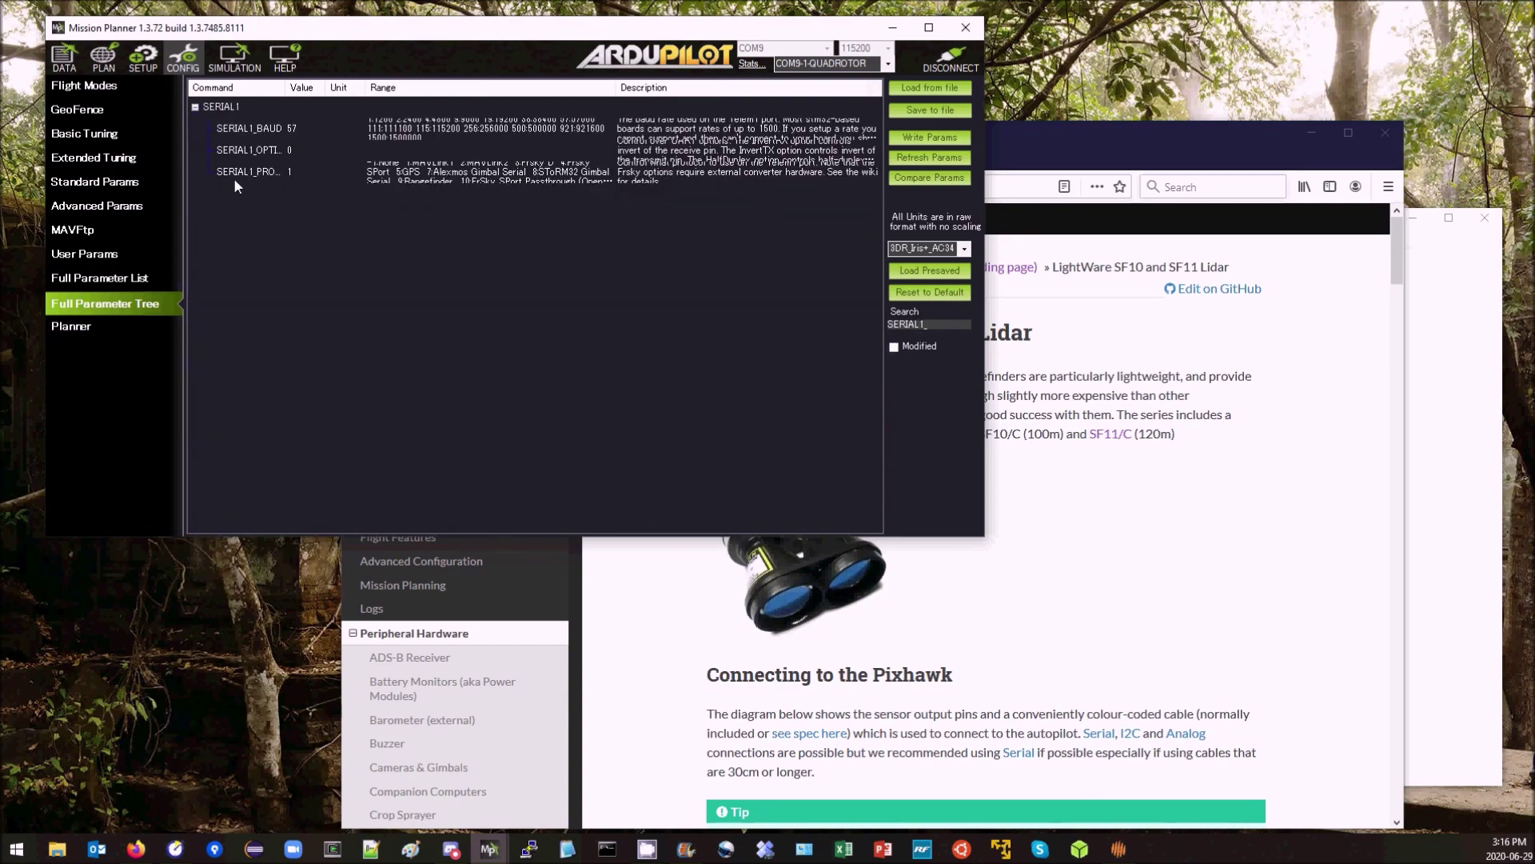
double_click(286, 88)
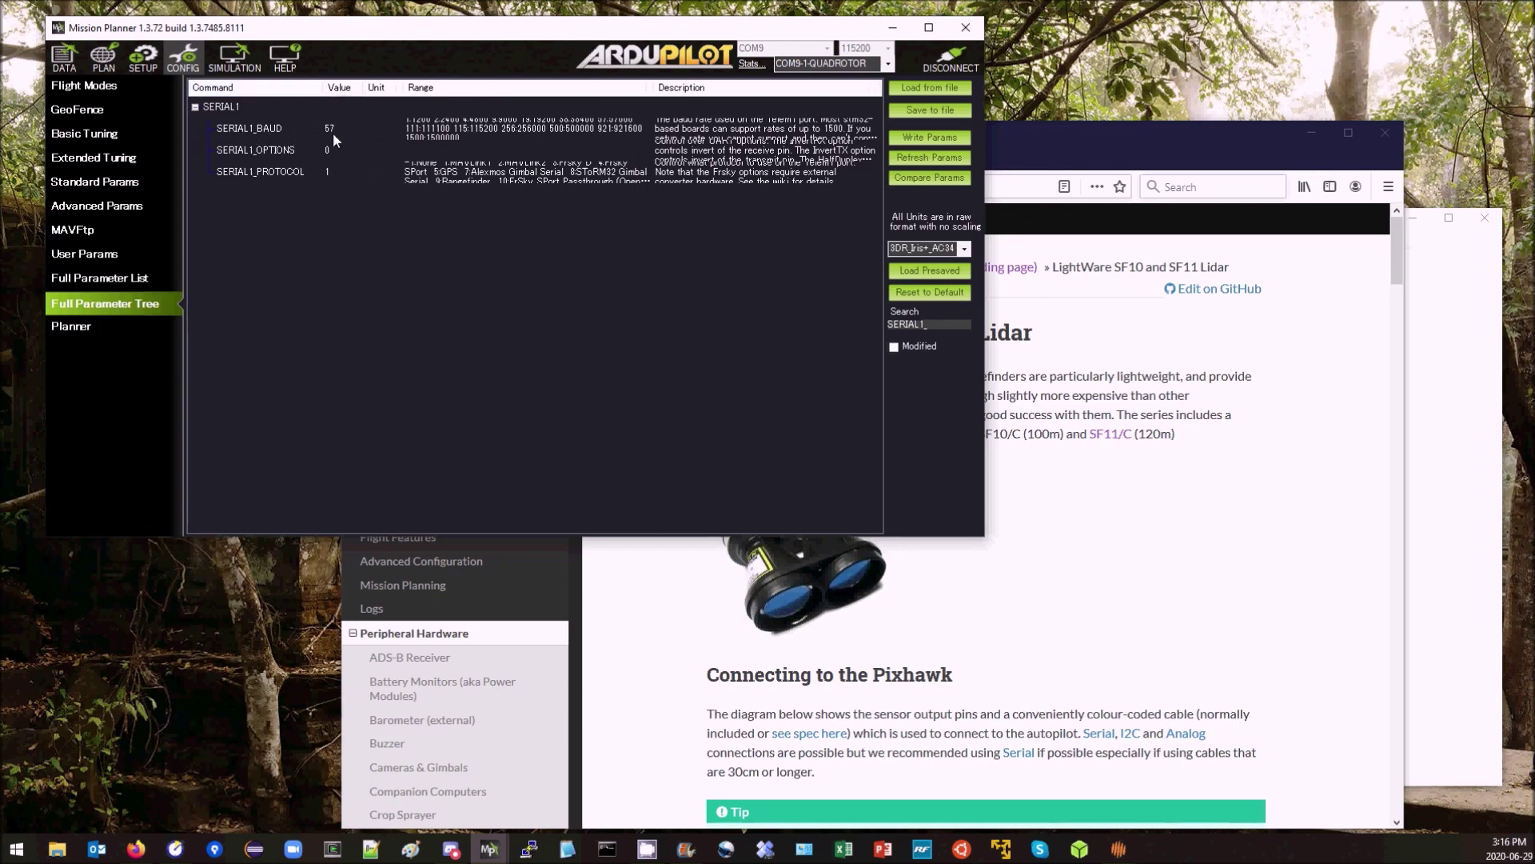
left_click(1152, 565)
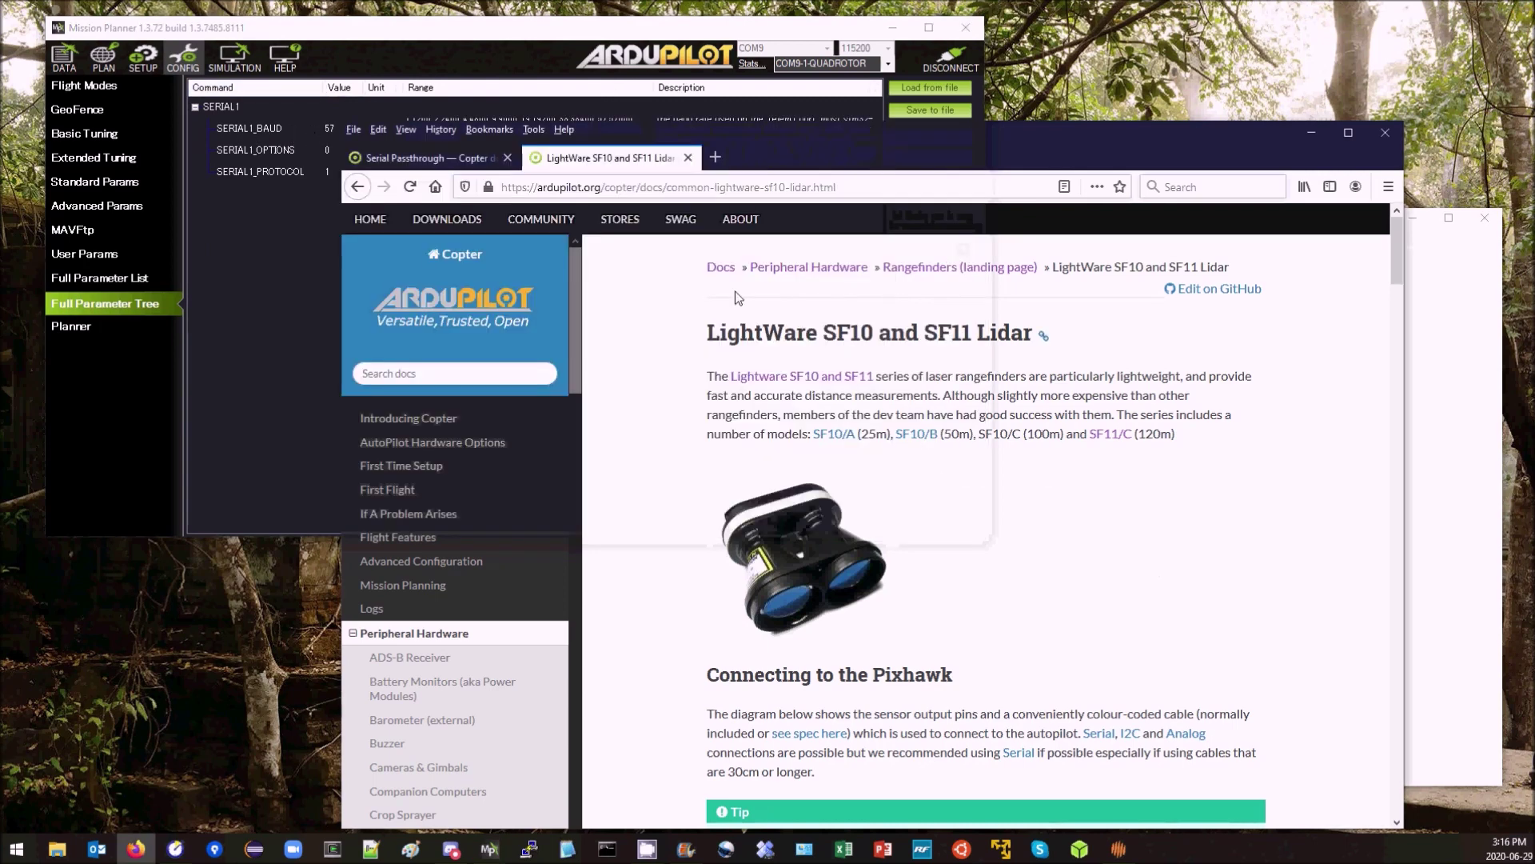
- Scroll the LightWare SF10/SF11 docs to the recommended settings and select the SERIAL4_BAUD value 115
scroll(904, 493, "down", 15)
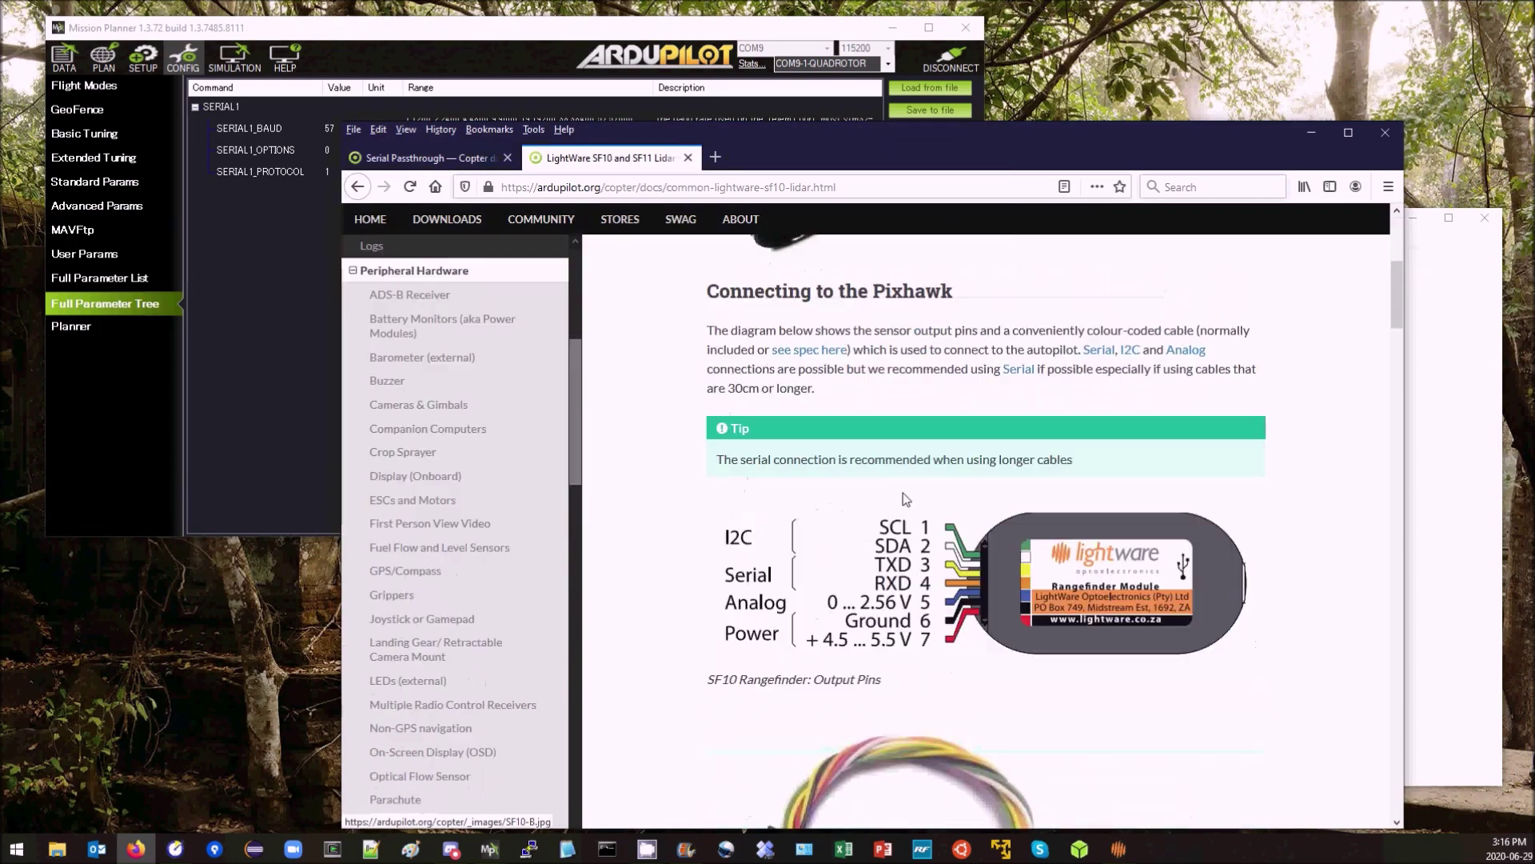
scroll(903, 497, "down", 5)
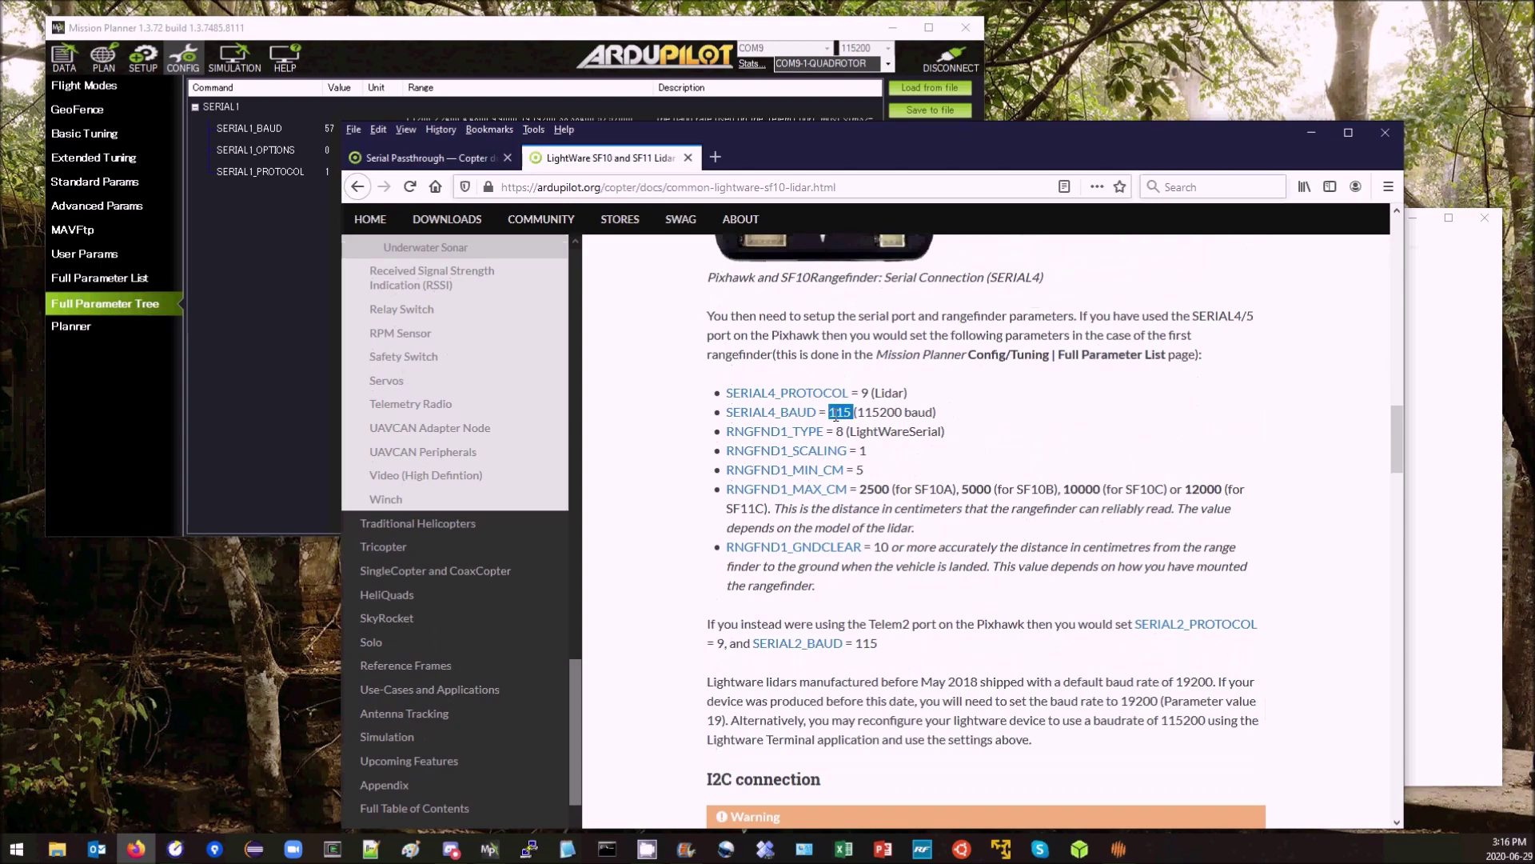
double_click(839, 413)
left_click(273, 254)
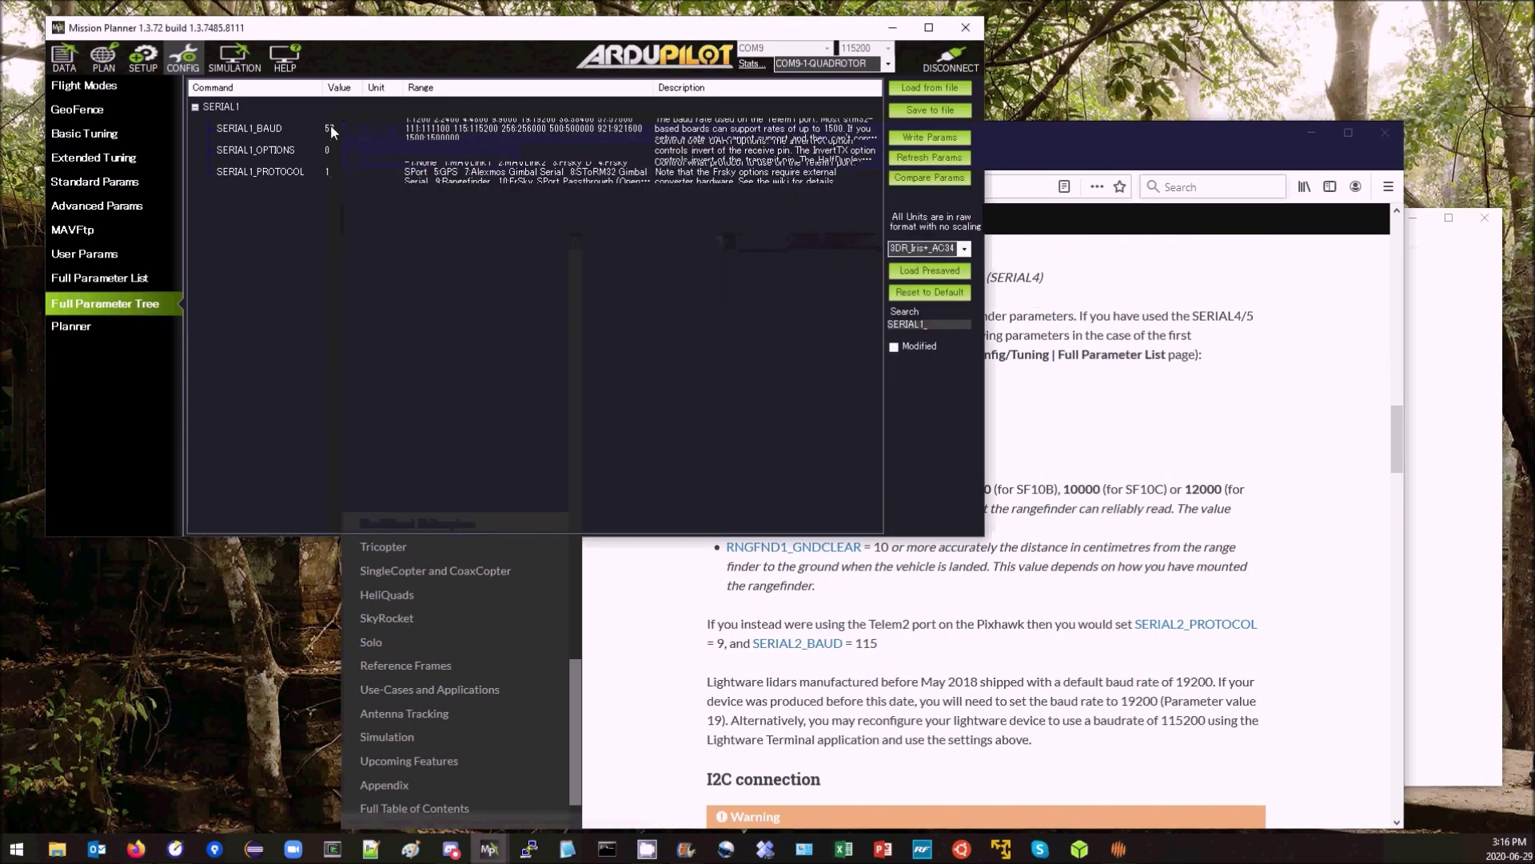
- Change SERIAL1_BAUD from 57 to 115 and write it to the autopilot
type("115")
key("Return")
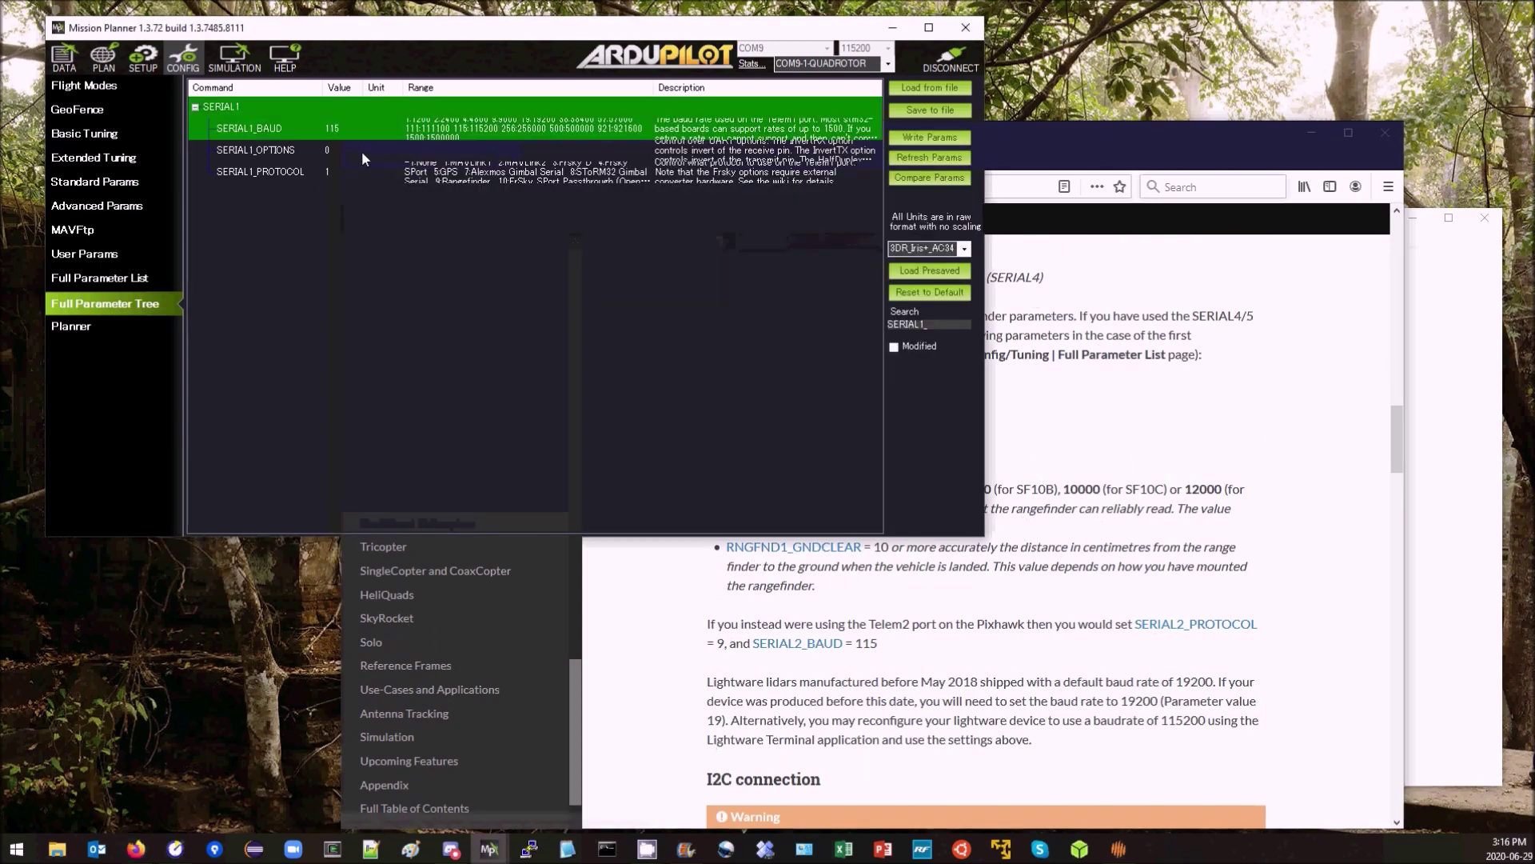
left_click(930, 137)
left_click(818, 437)
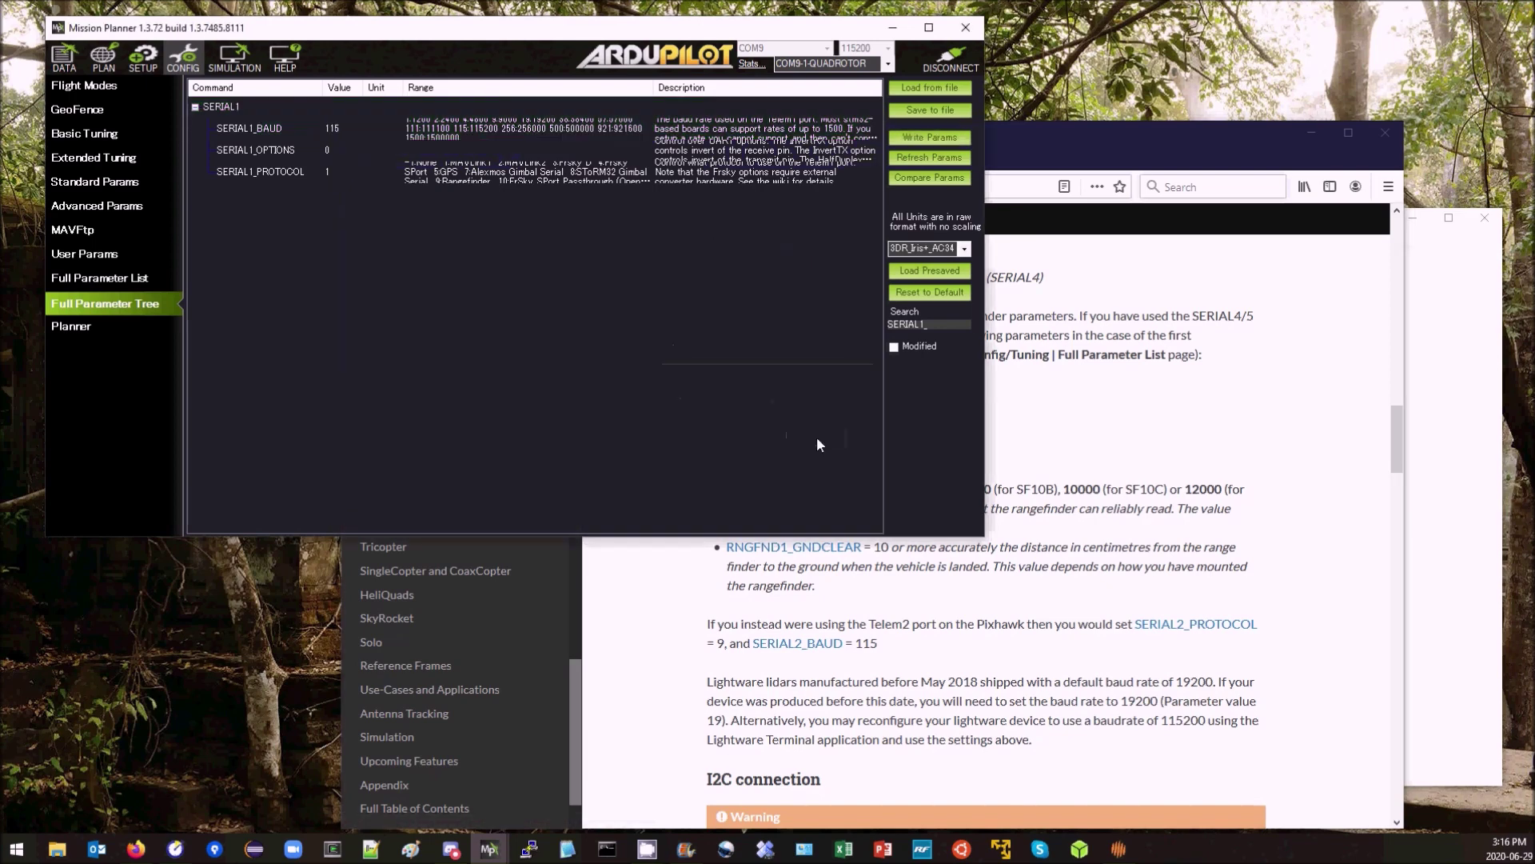
- Reboot the flight controller with PREFLIGHT_REBOOT_SHUT from the Actions tab, then reconnect
left_click(74, 63)
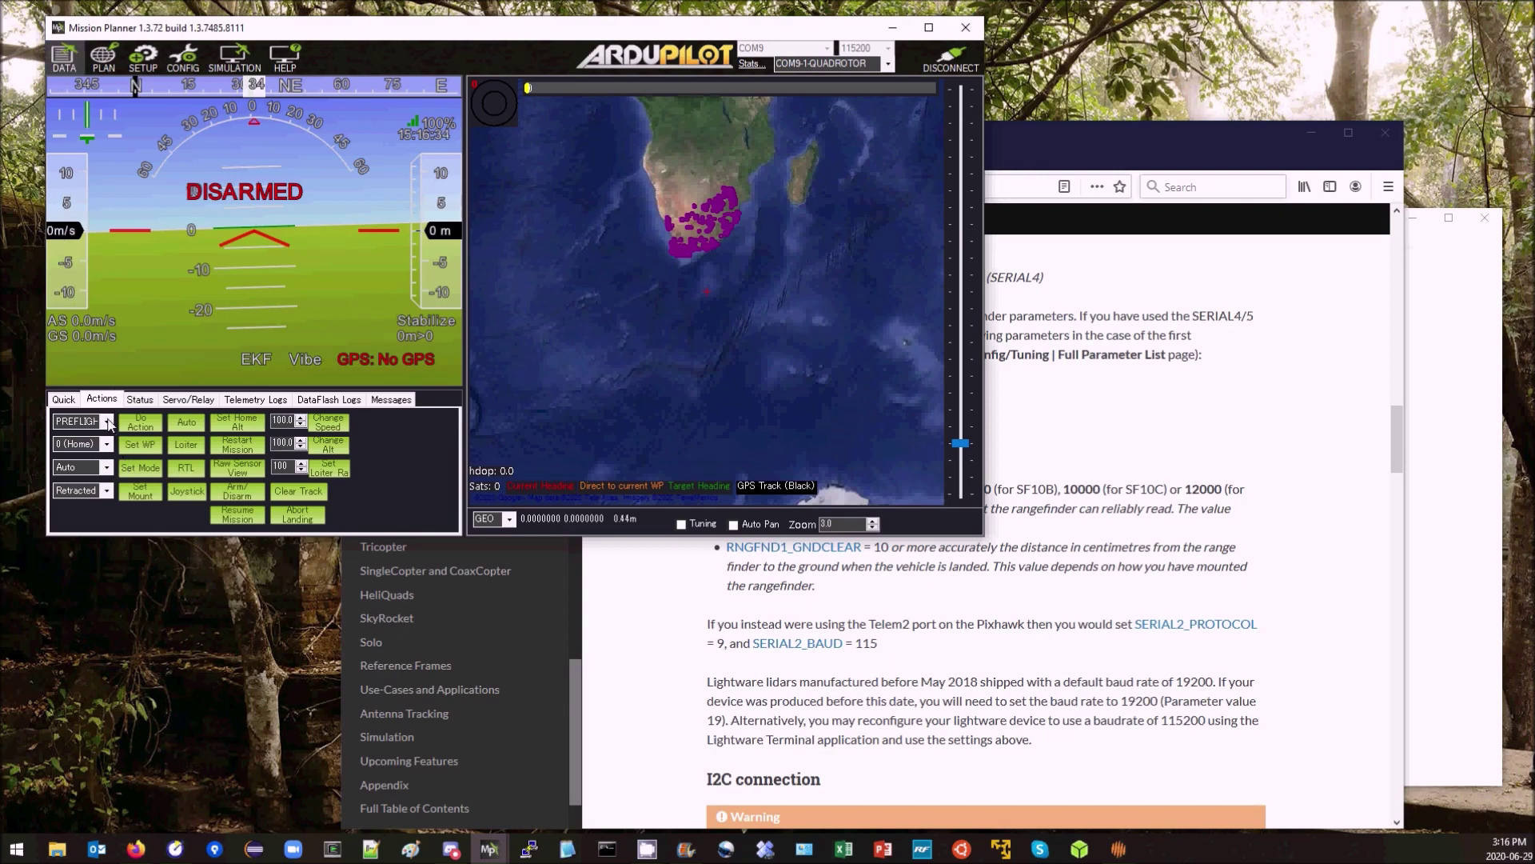
left_click(107, 422)
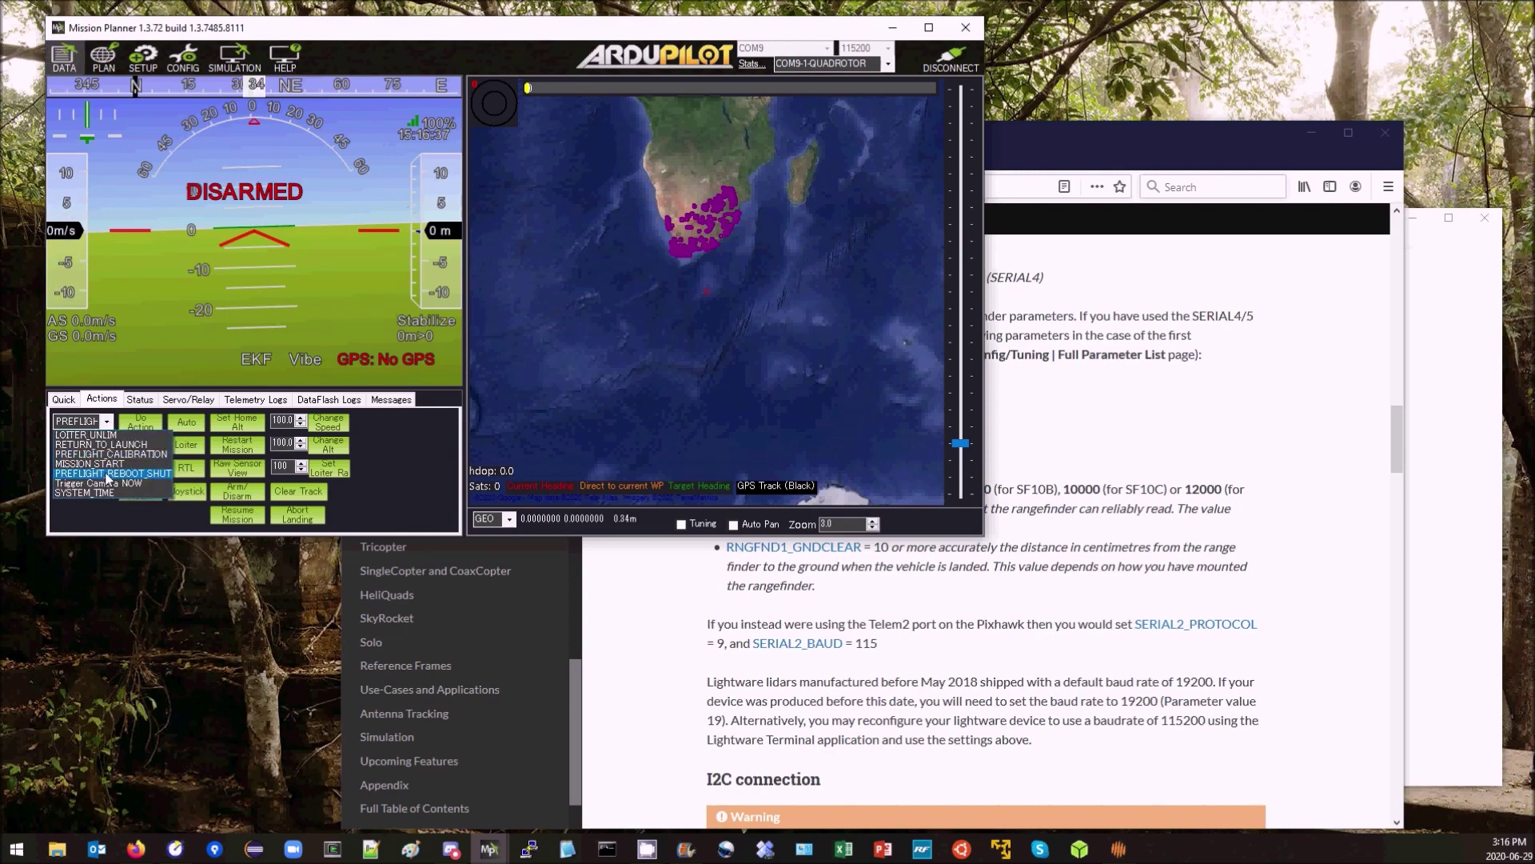
left_click(107, 479)
left_click(140, 423)
left_click(823, 450)
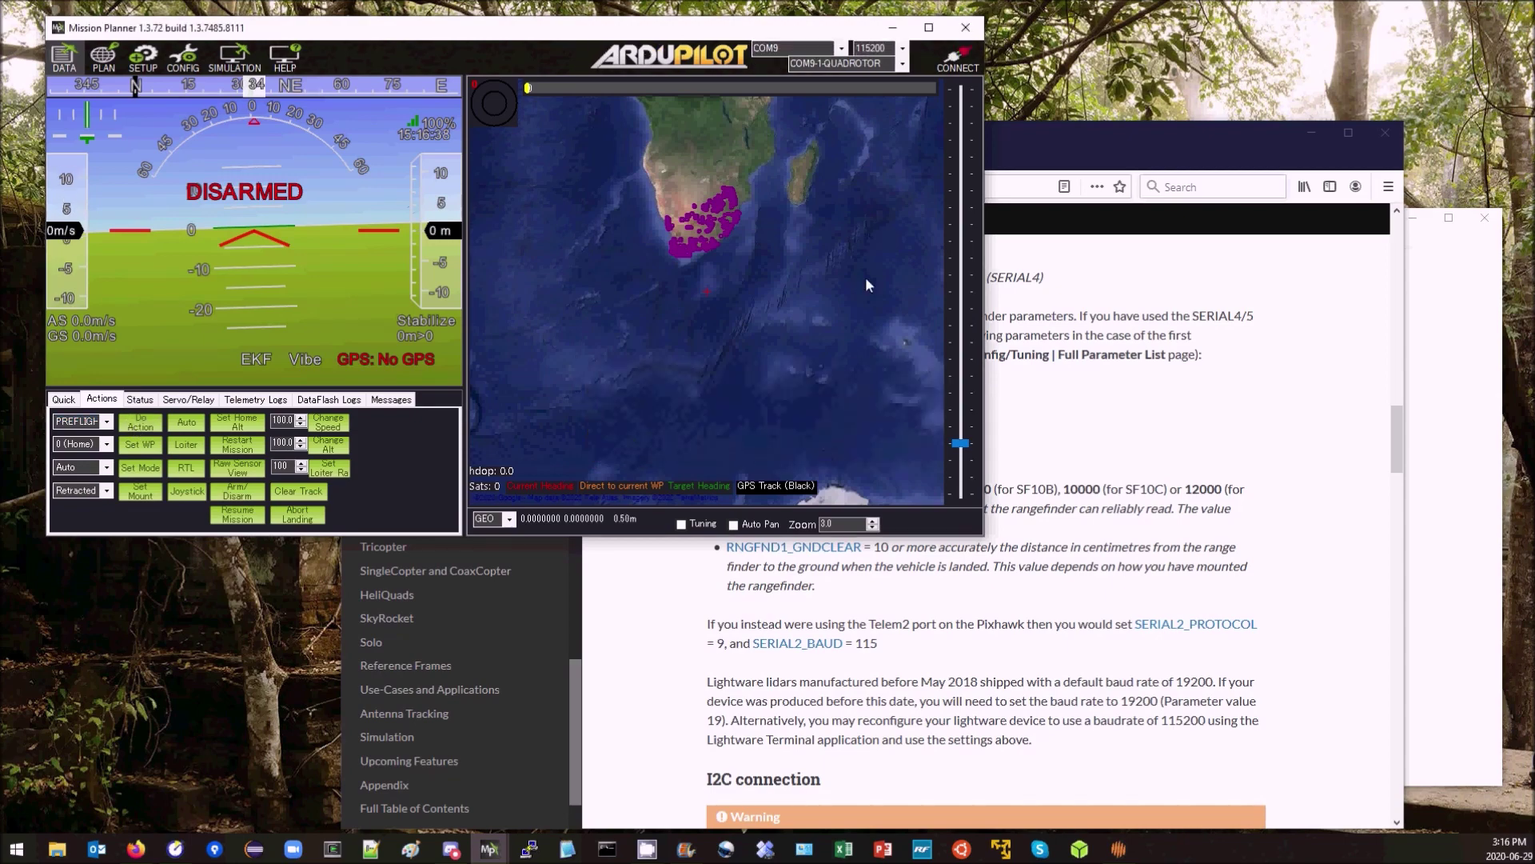
left_click(959, 64)
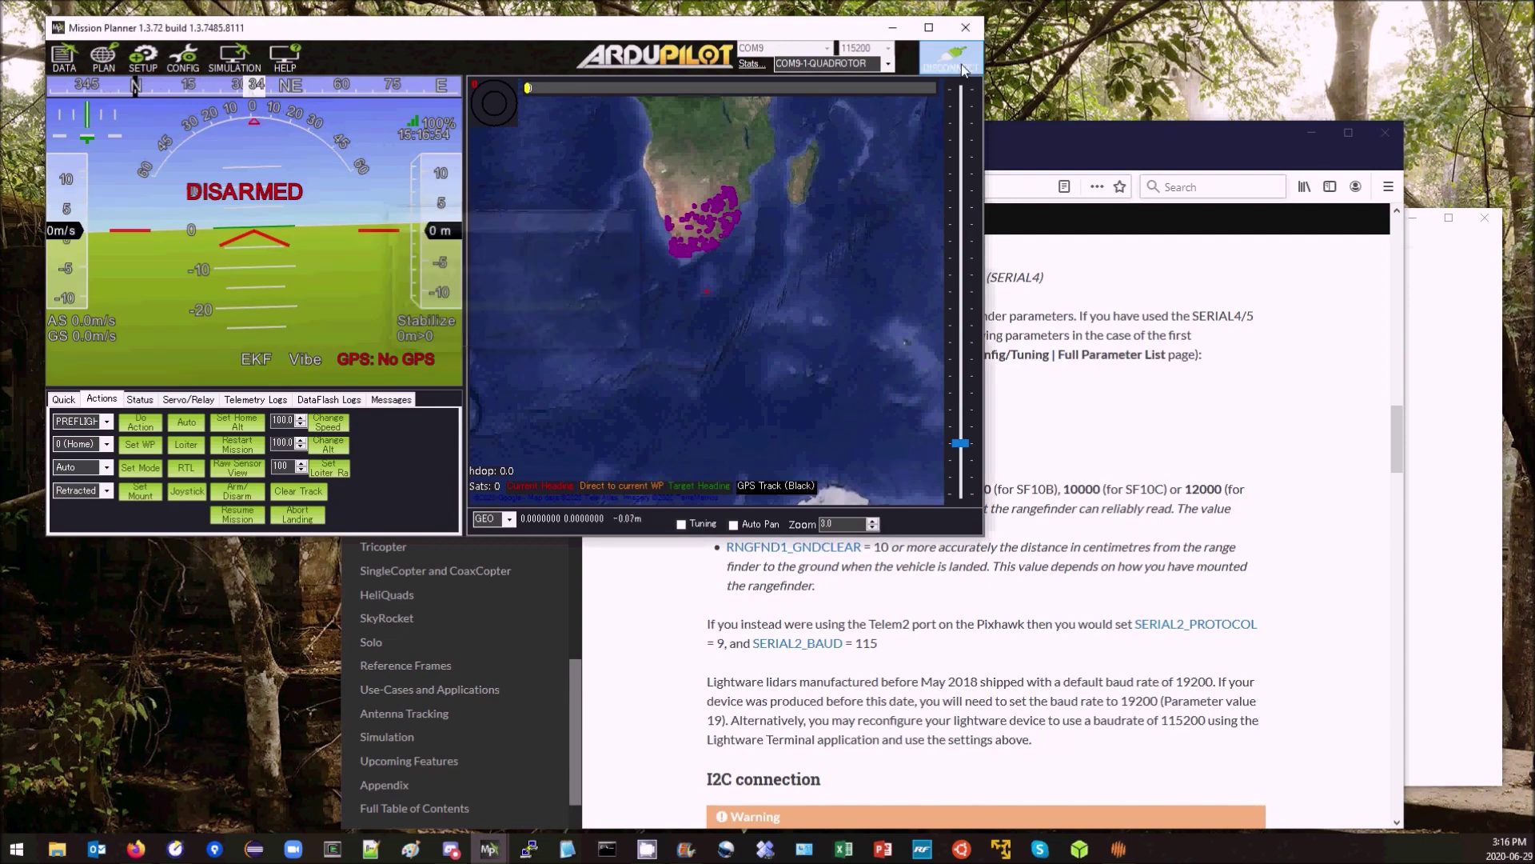
- Set SERIAL_PASS2 to 1 in the CONFIG parameter list
left_click(179, 69)
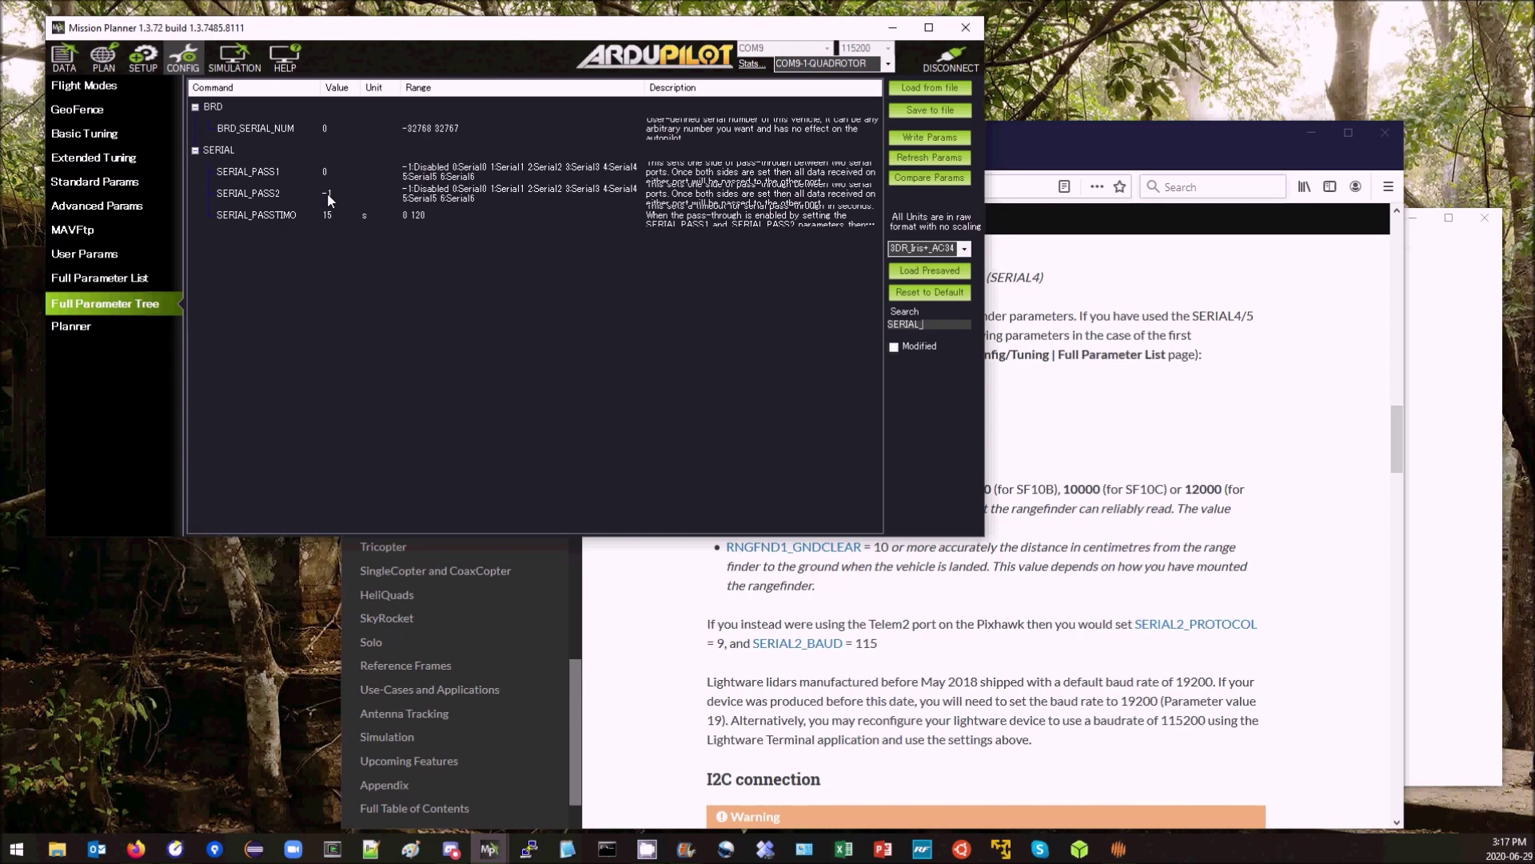
double_click(328, 193)
type("1")
key("Return")
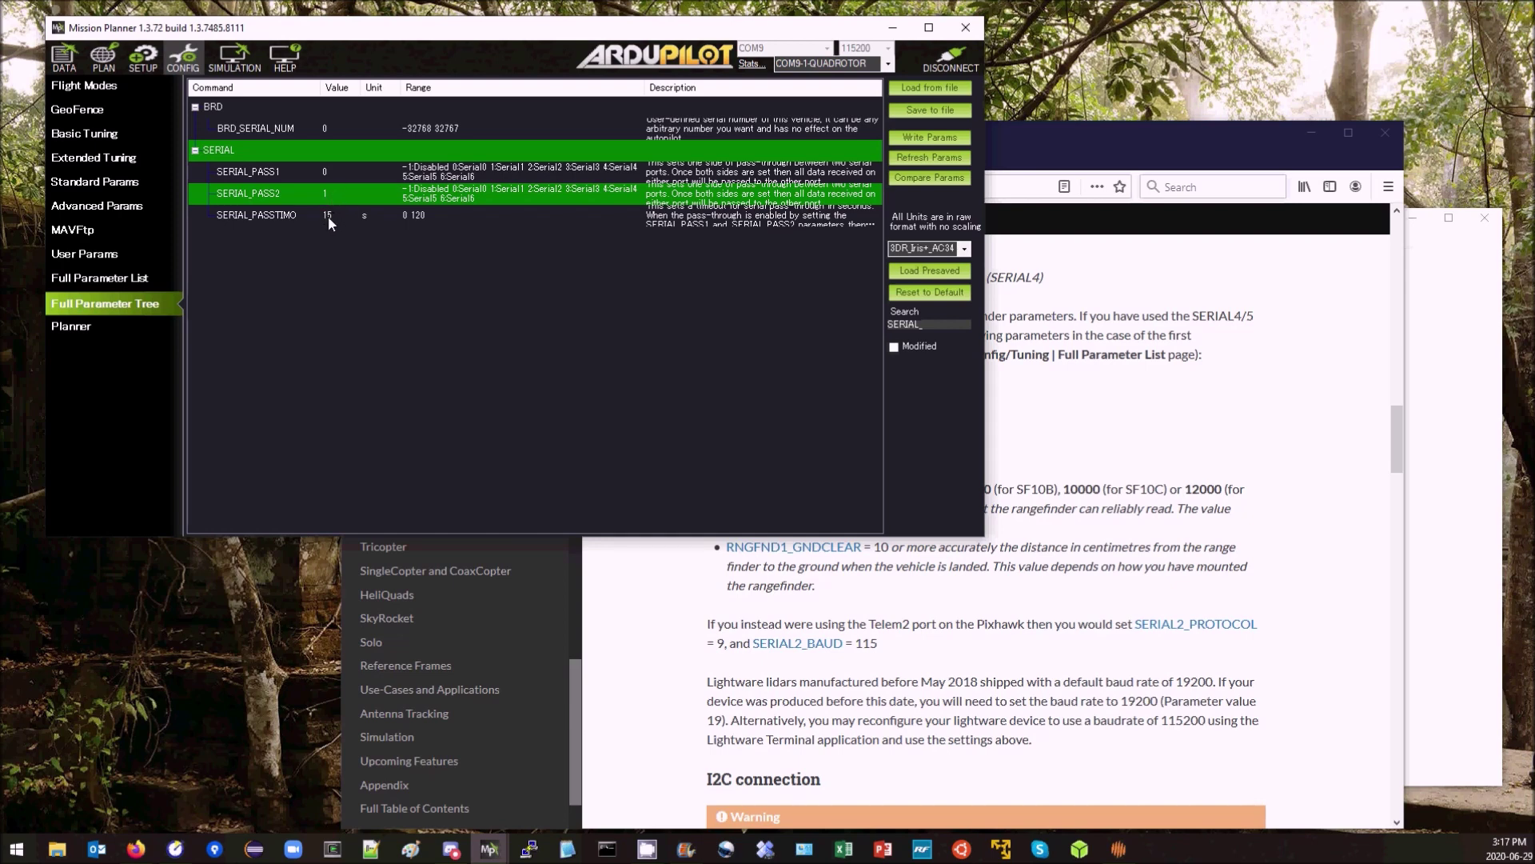
- Set SERIAL_PASSTIMO to 30 and write the pass-through parameters to the autopilot
type("30")
key("Return")
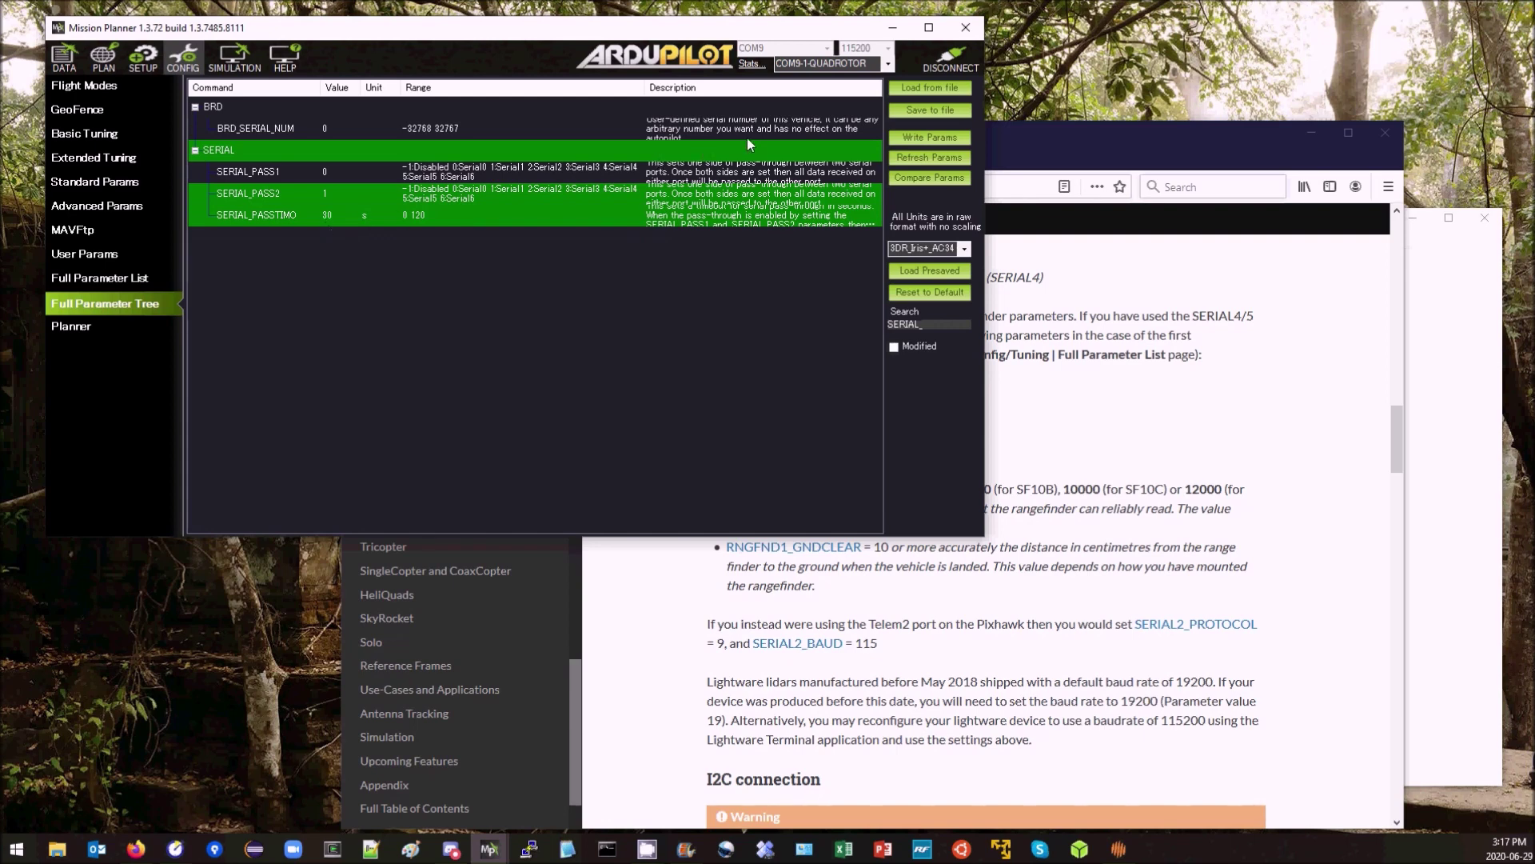
left_click(914, 140)
left_click(818, 441)
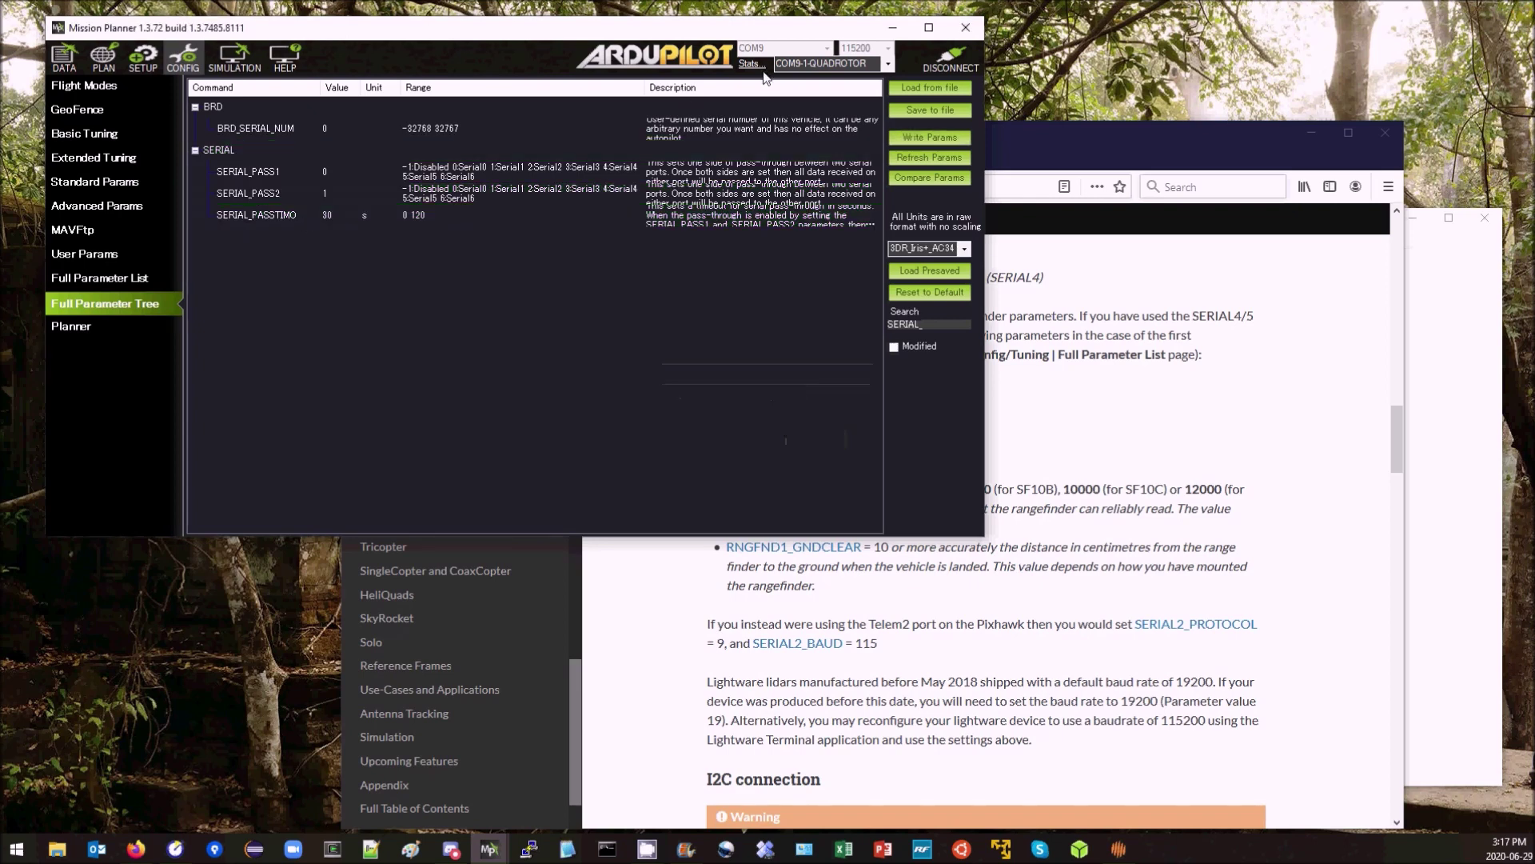
- Disconnect Mission Planner and connect LightWare Studio to the lidar on COM9
left_click(951, 57)
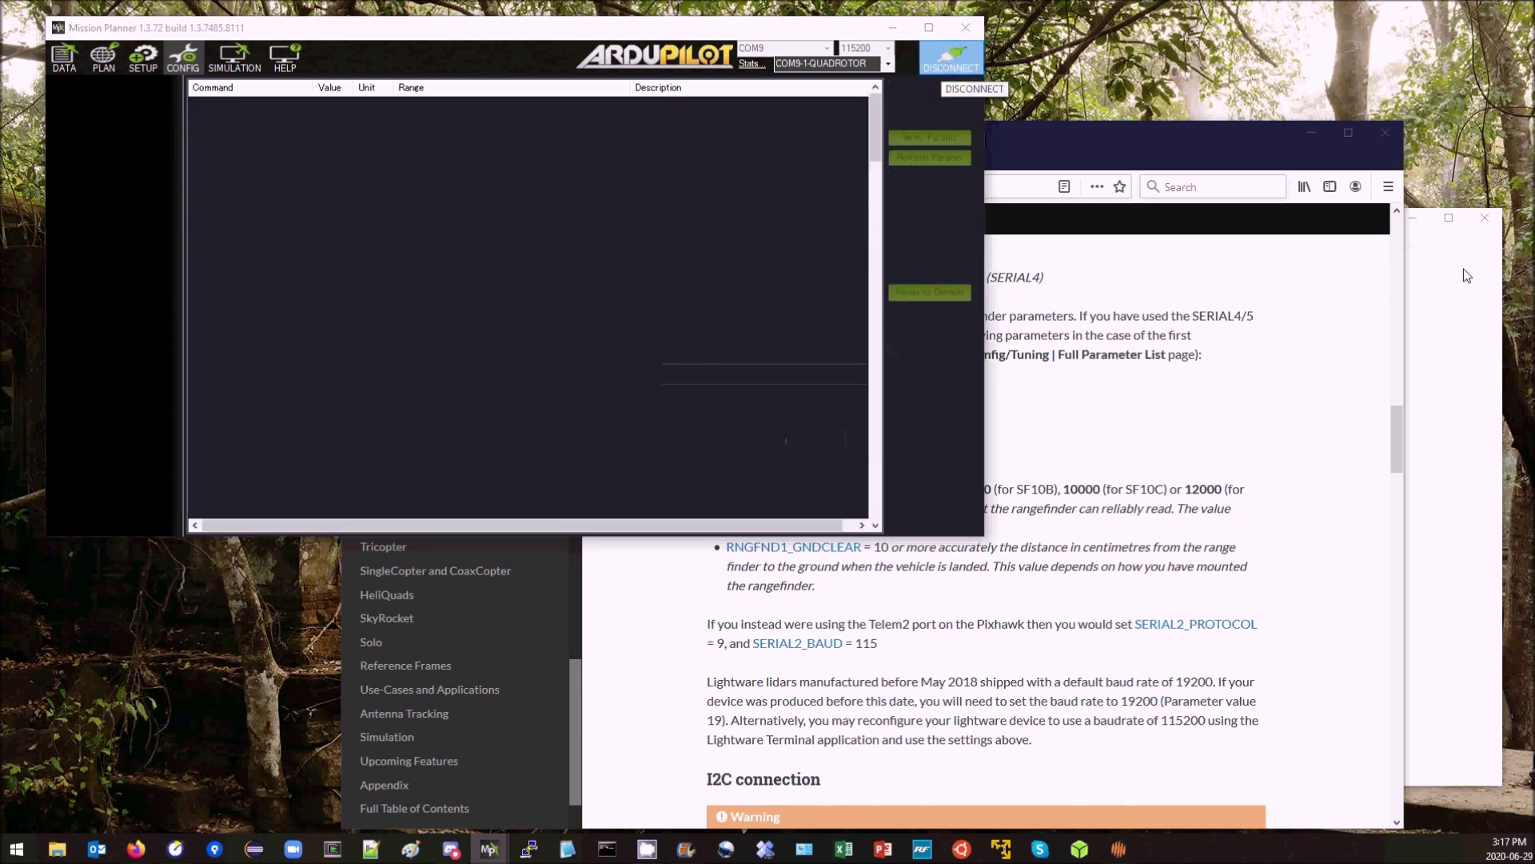
left_click(1119, 848)
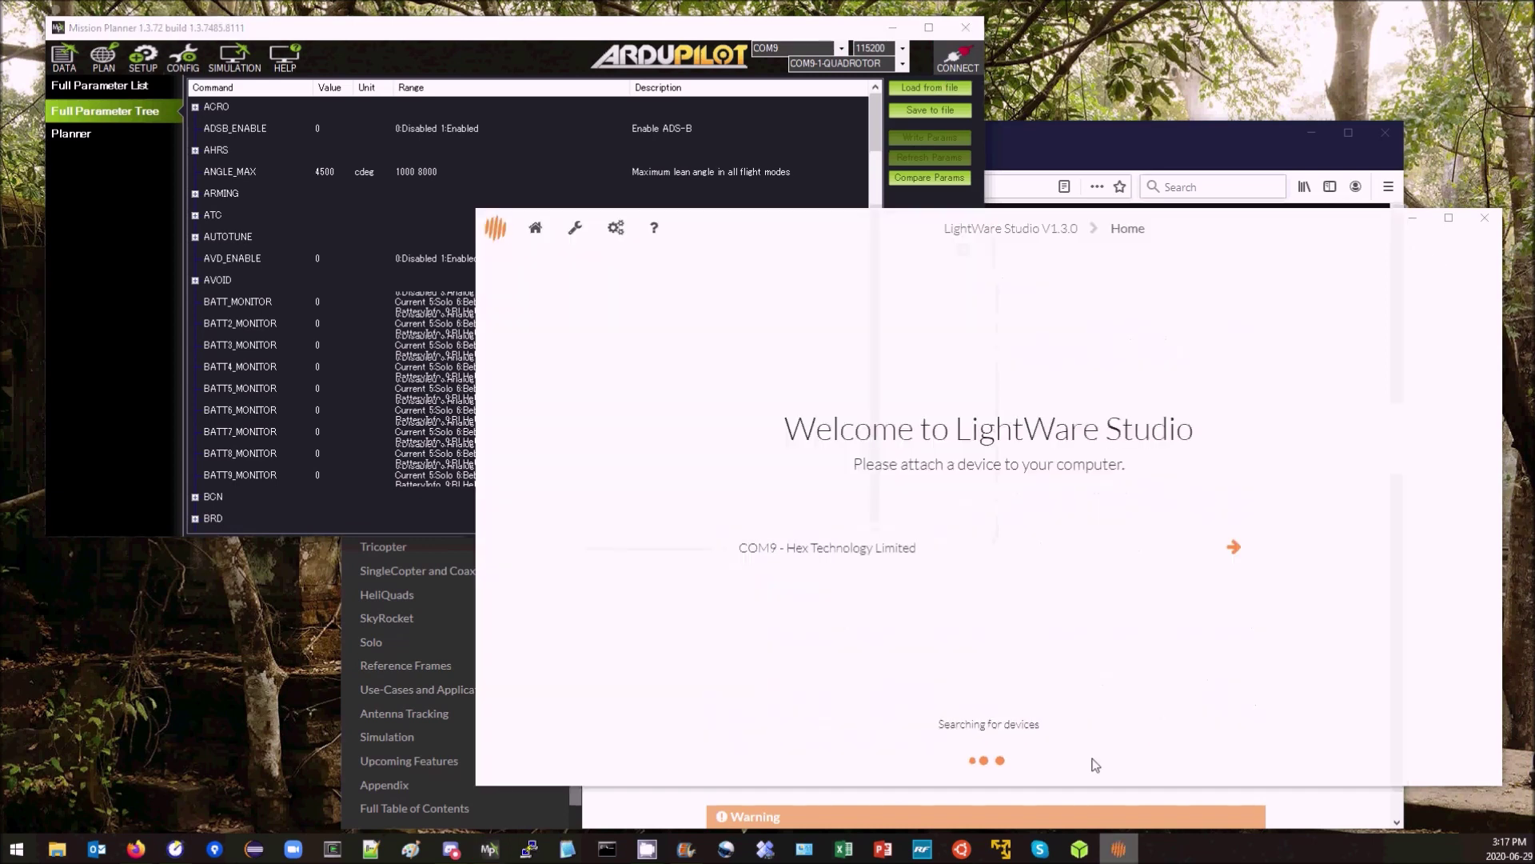
left_click_drag(842, 224, 466, 184)
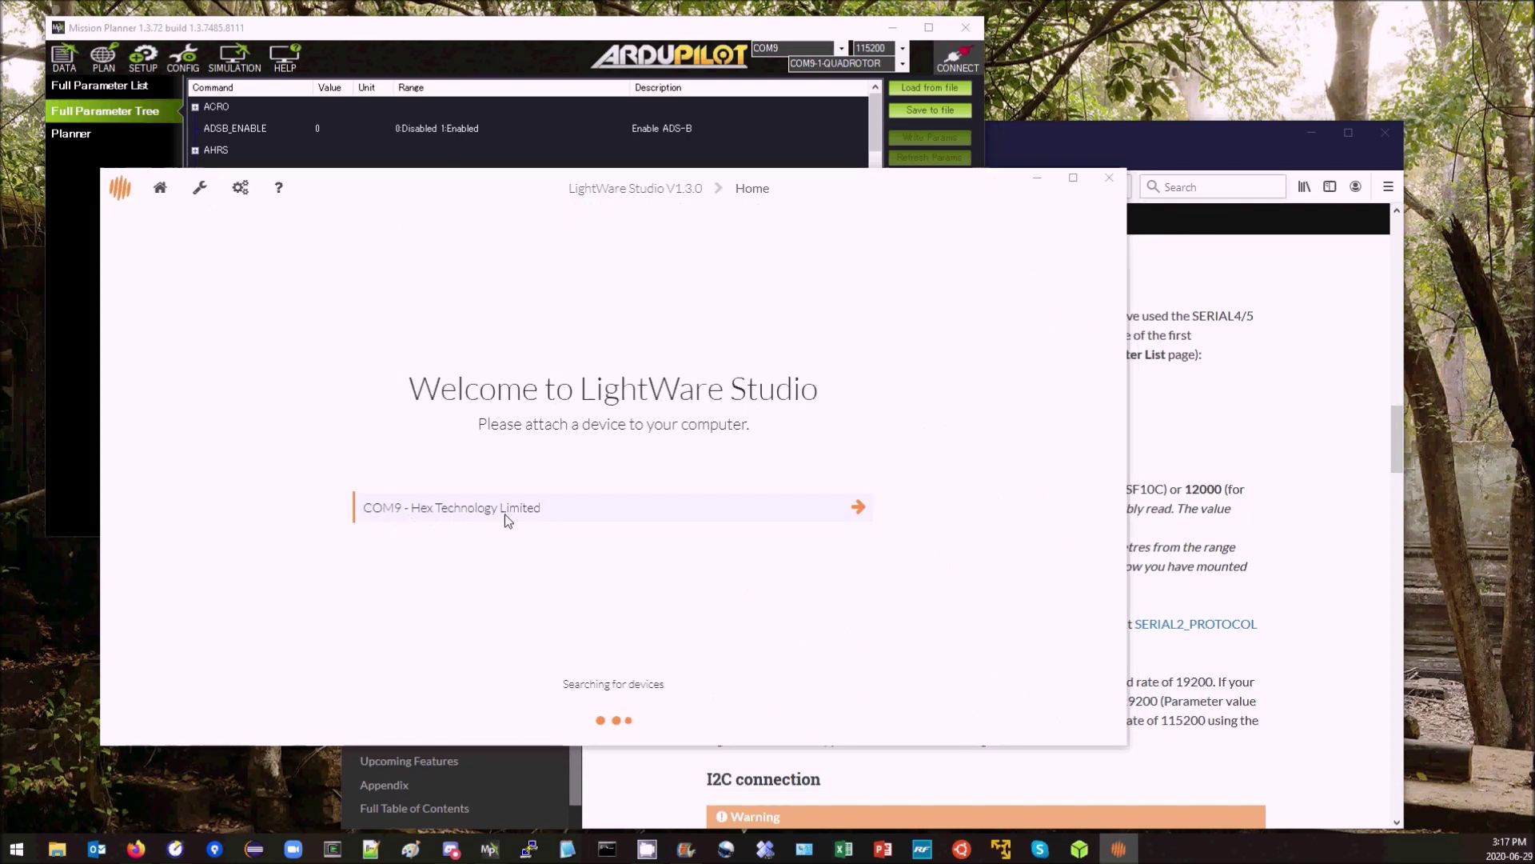
left_click(860, 508)
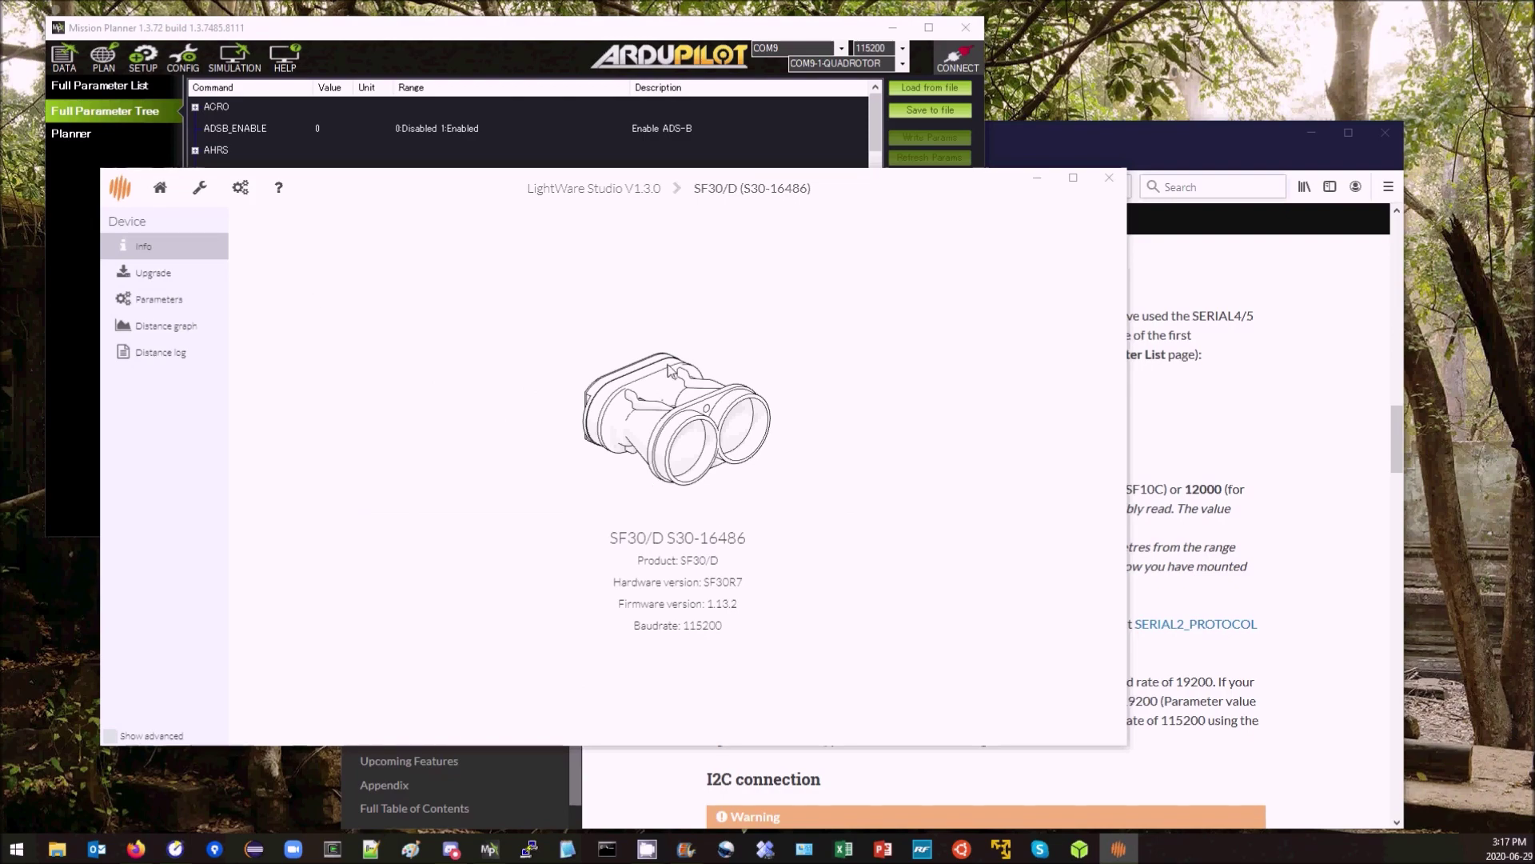
- Install firmware 1.13.0 (release) on the SF30/D, replacing version 1.13.2
left_click(153, 272)
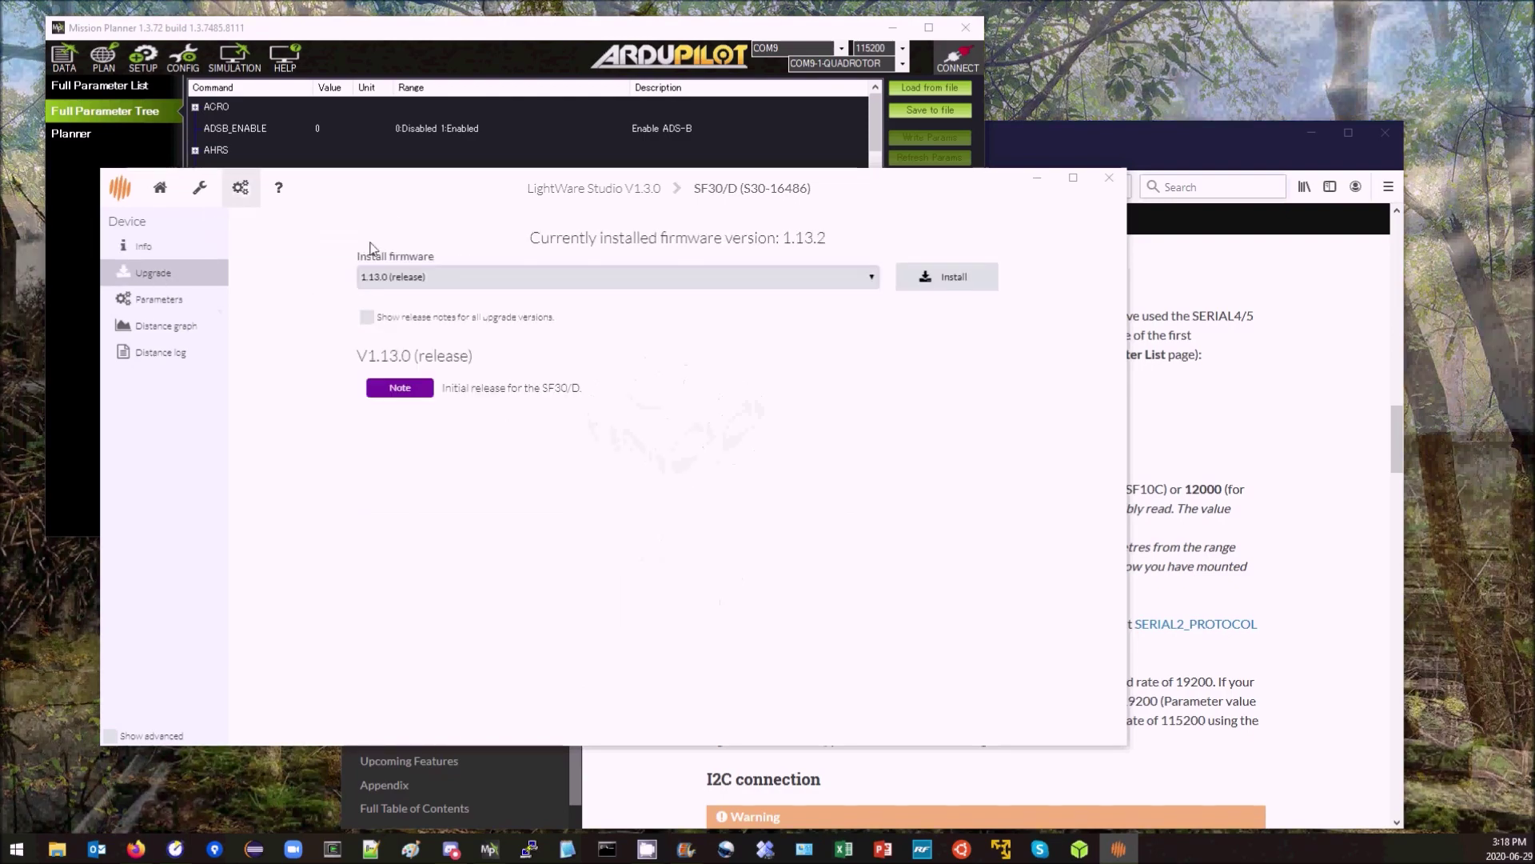
left_click(403, 276)
left_click(389, 282)
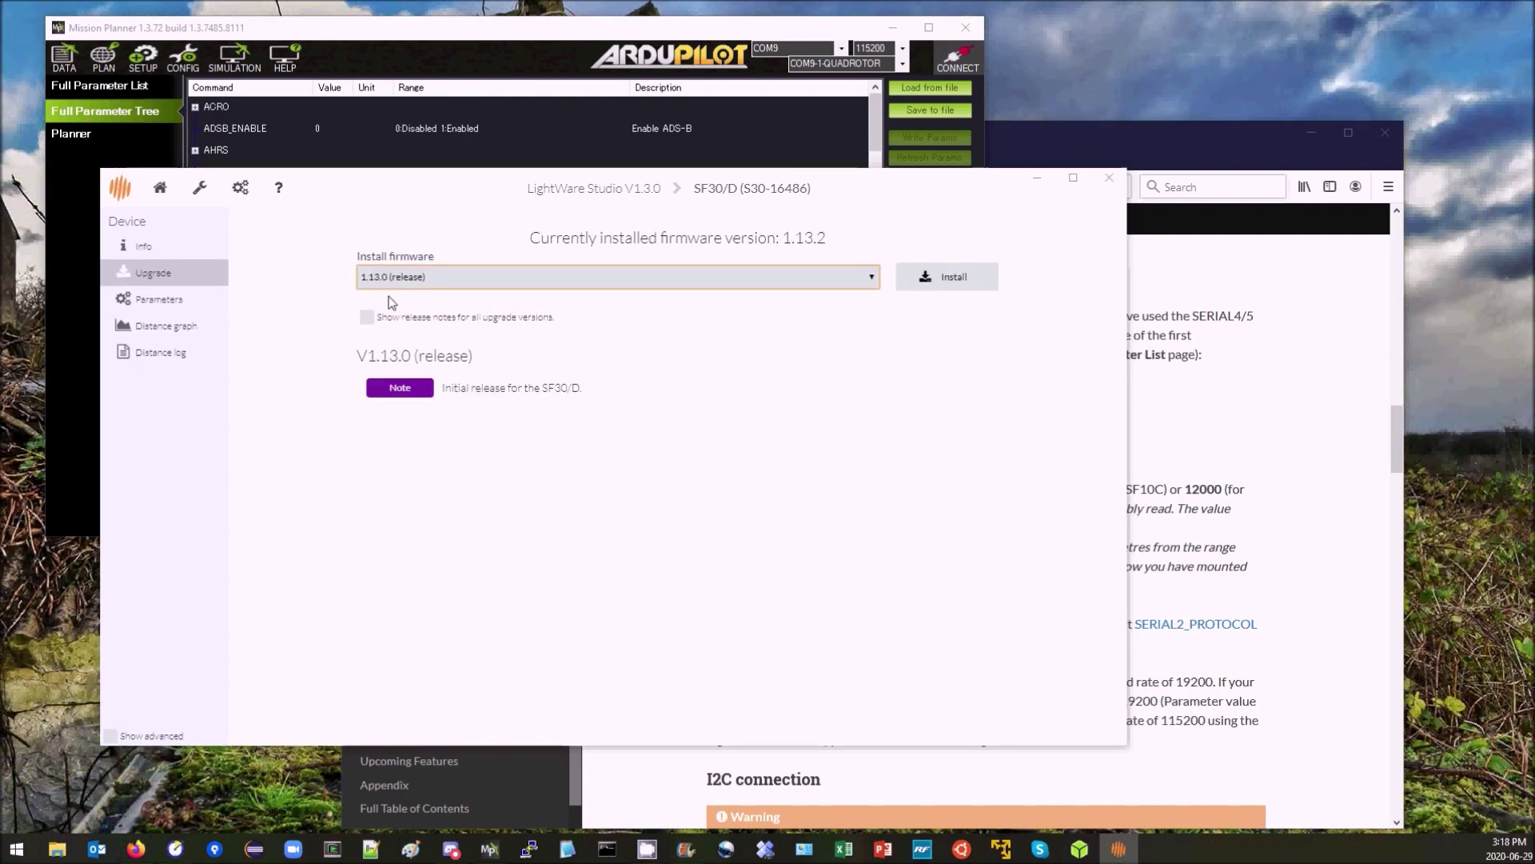
left_click(952, 278)
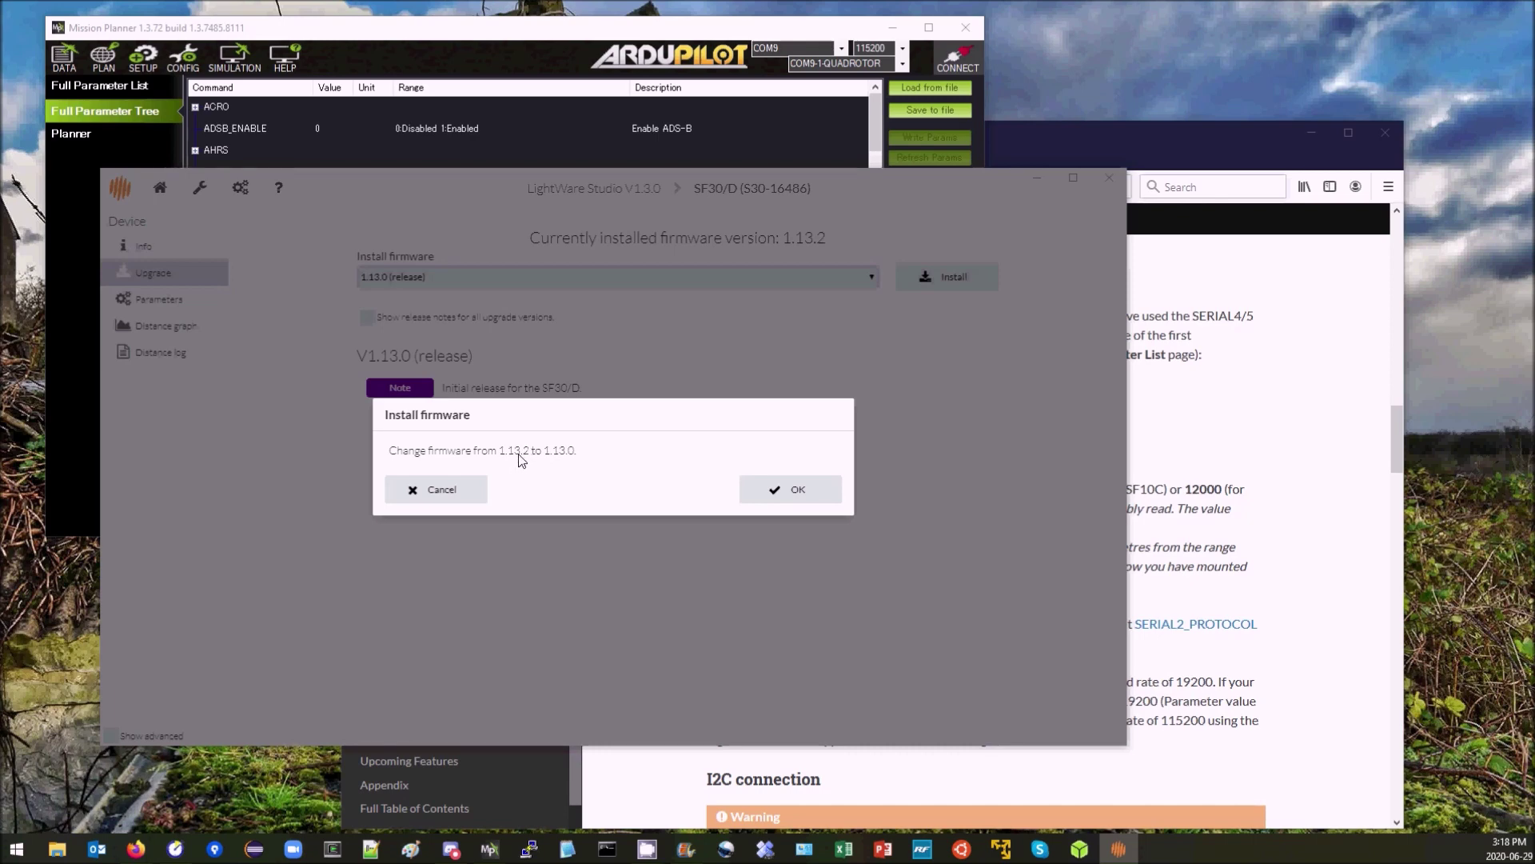
left_click(799, 491)
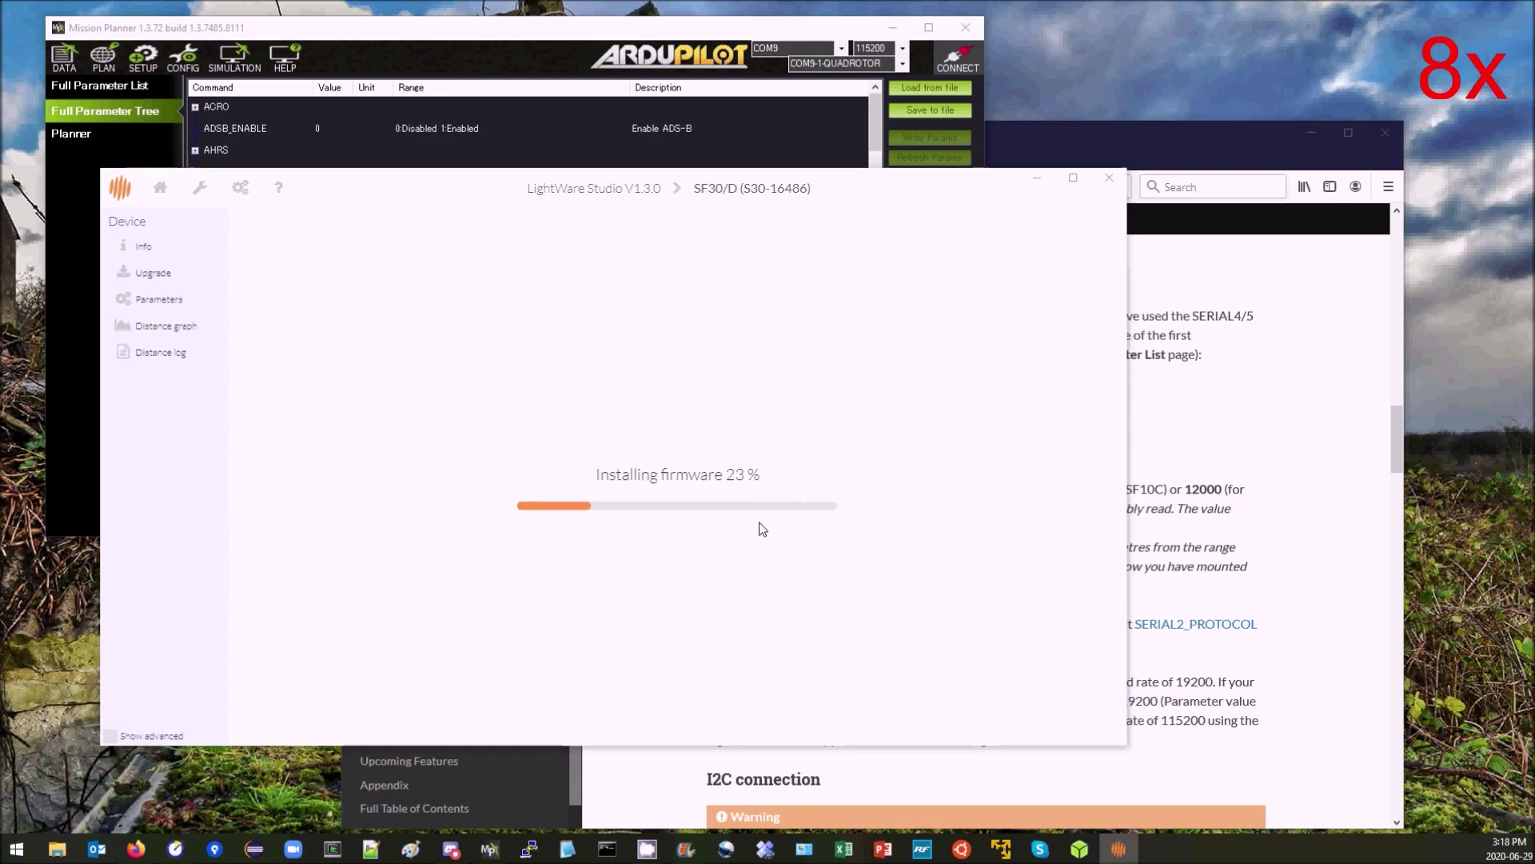